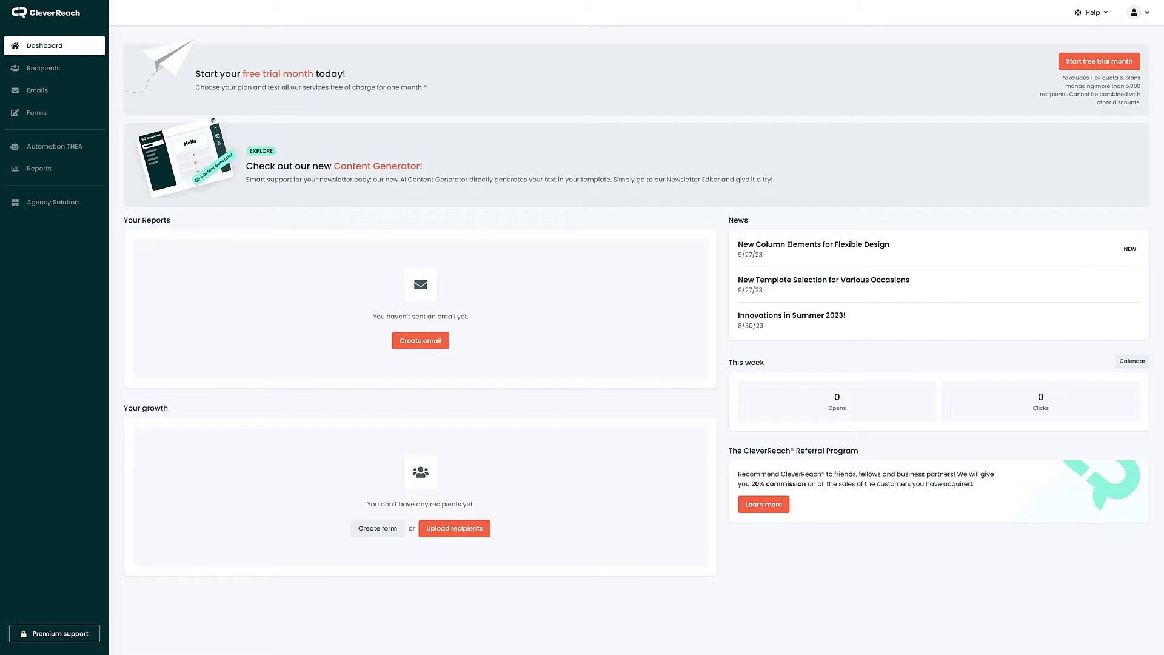
Start a Simple Newsletter to the Demo list from sender My Company with the Newsletter Top-Story & Teaser template.
left_click(417, 344)
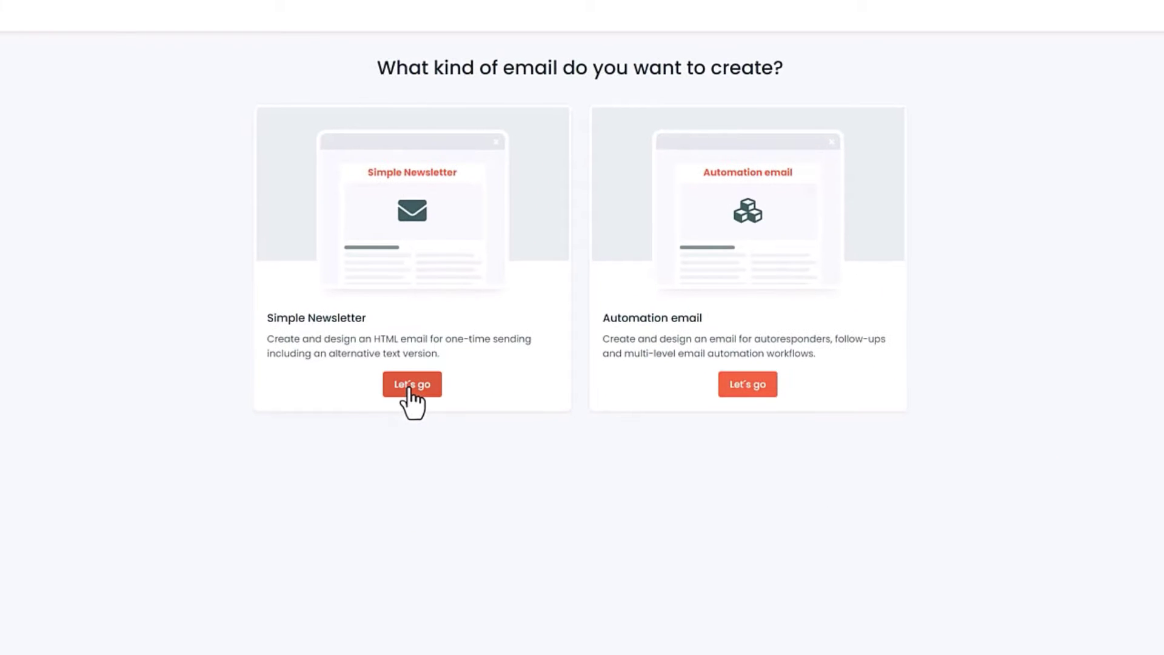
left_click(410, 387)
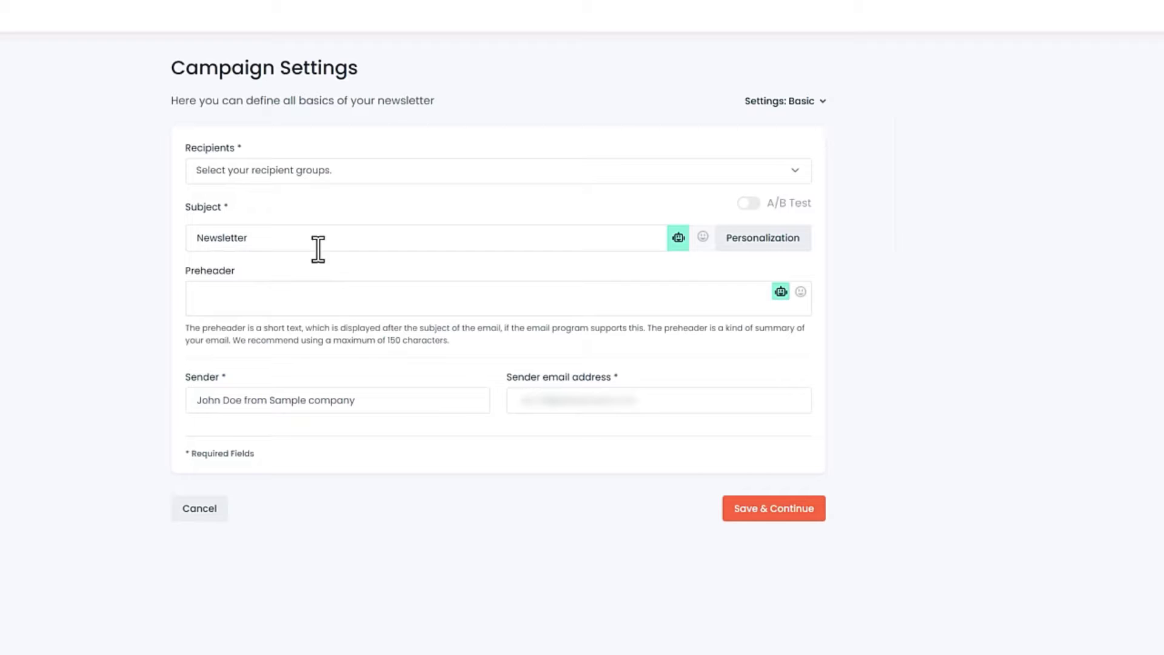
left_click(286, 171)
left_click(286, 198)
triple_click(281, 400)
type("My Company")
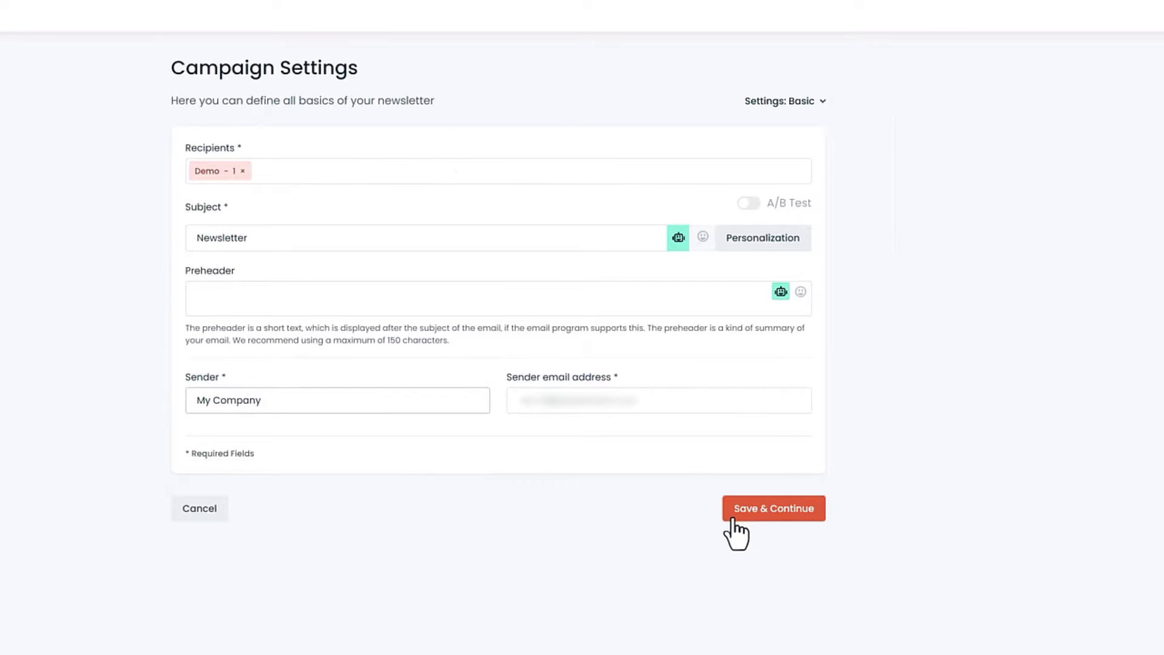
left_click(737, 515)
scroll(740, 358, "down", 5)
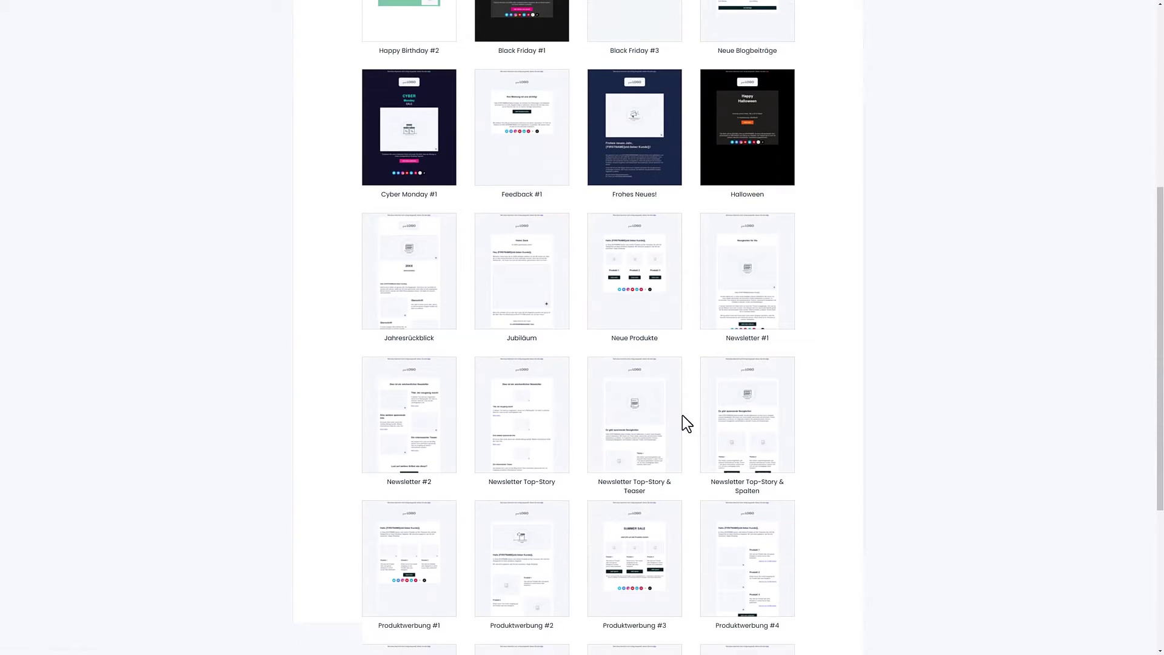
left_click(644, 464)
Place a 2 Columns block above the hero image, each column filled with an image and a Click me! button.
left_click_drag(492, 217, 435, 221)
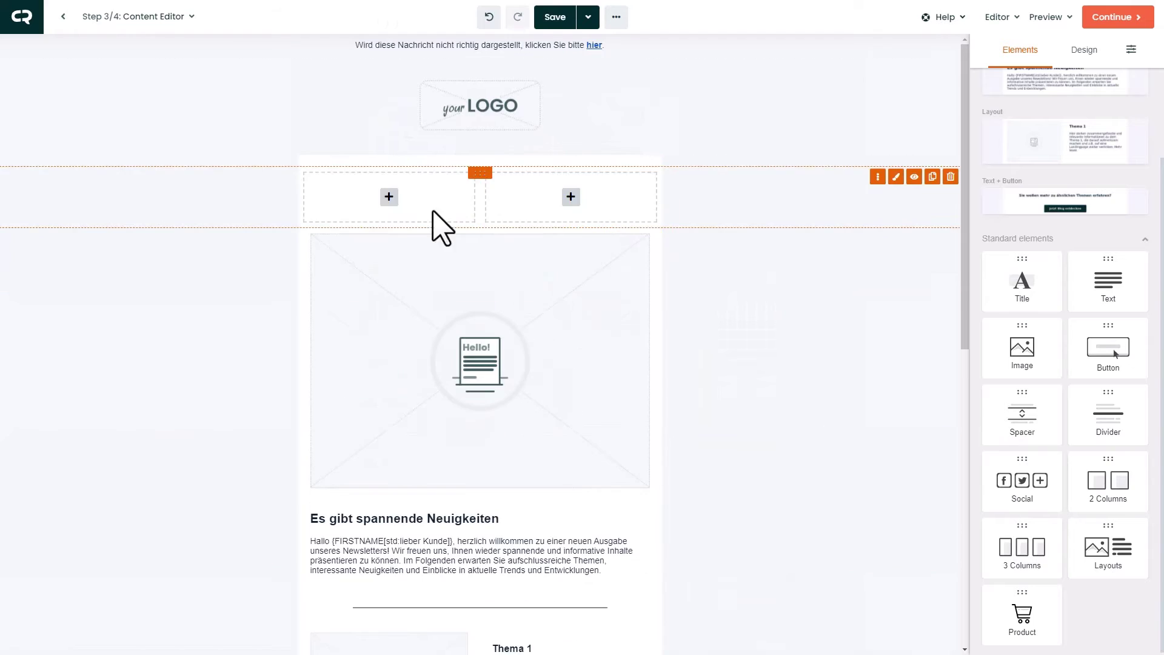
left_click(388, 195)
left_click(1138, 148)
left_click(1138, 186)
left_click(1139, 225)
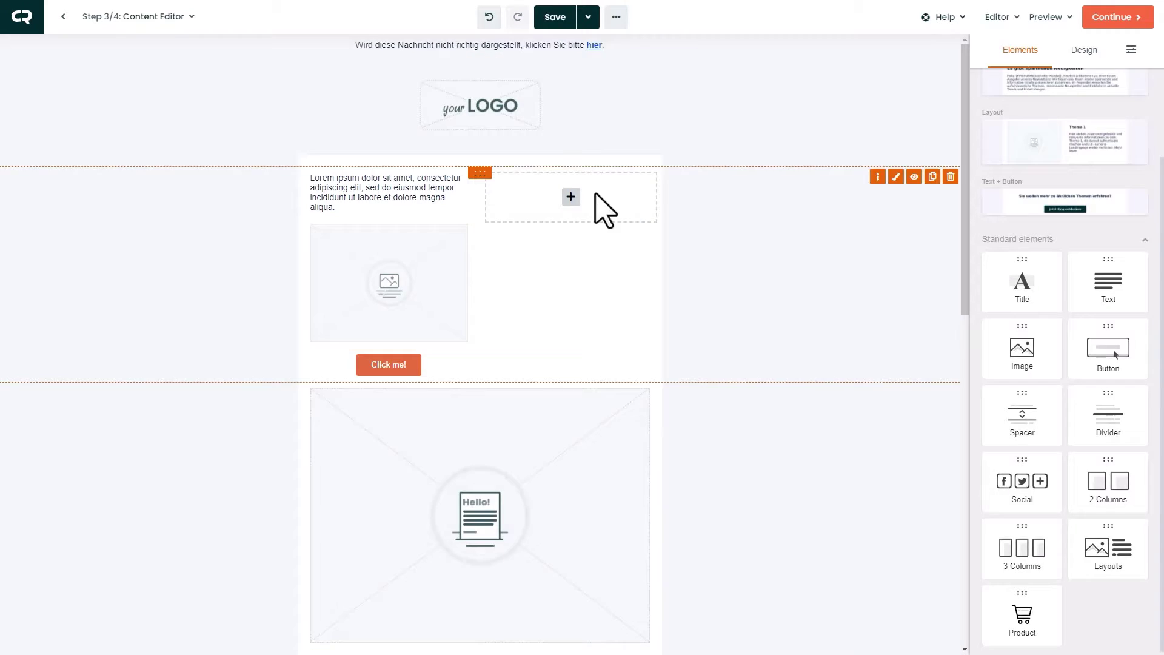
left_click(570, 197)
left_click(1138, 187)
left_click(1138, 225)
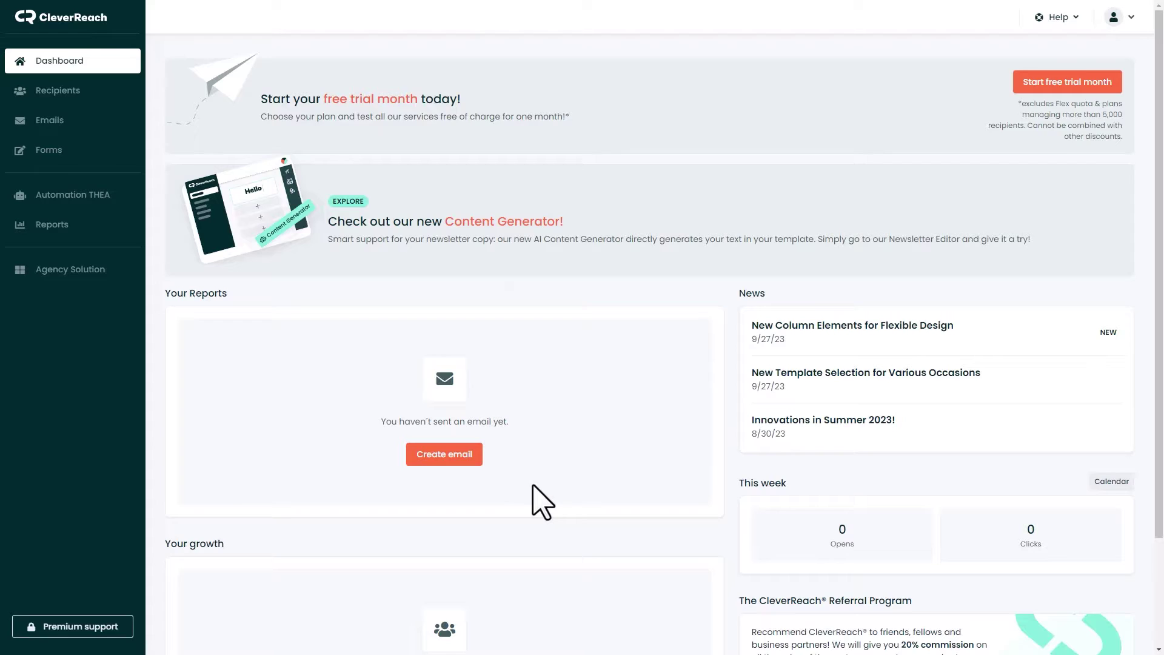
From Upload recipients, add a new recipient list named 'My Company'.
scroll(532, 499, "down", 3)
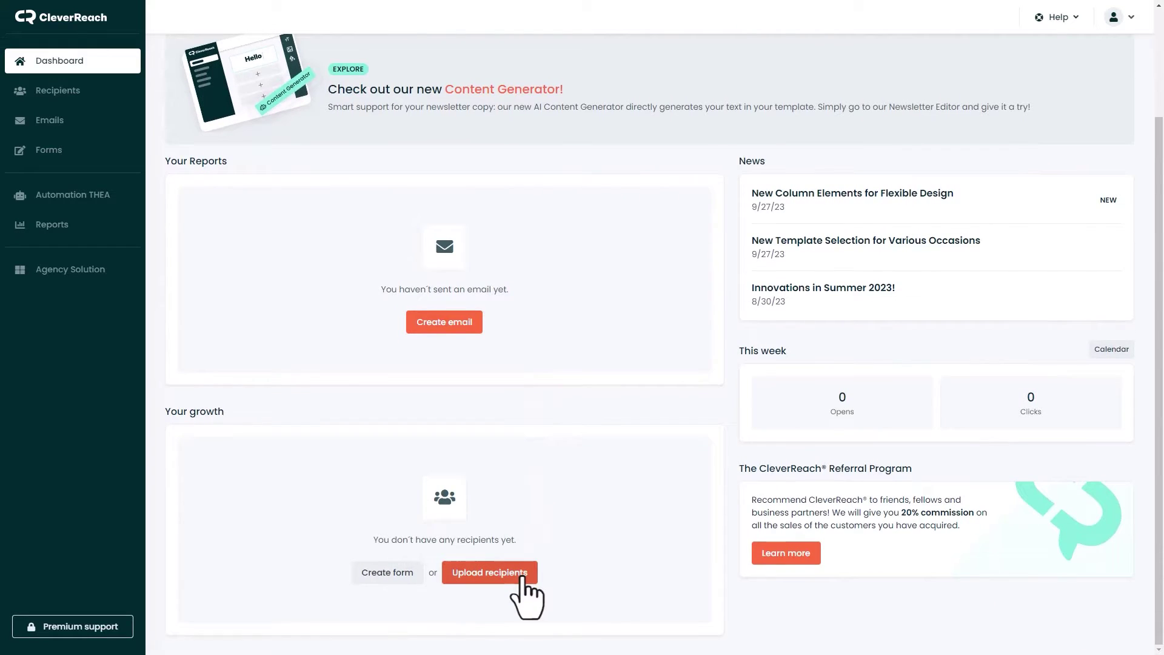
left_click(522, 580)
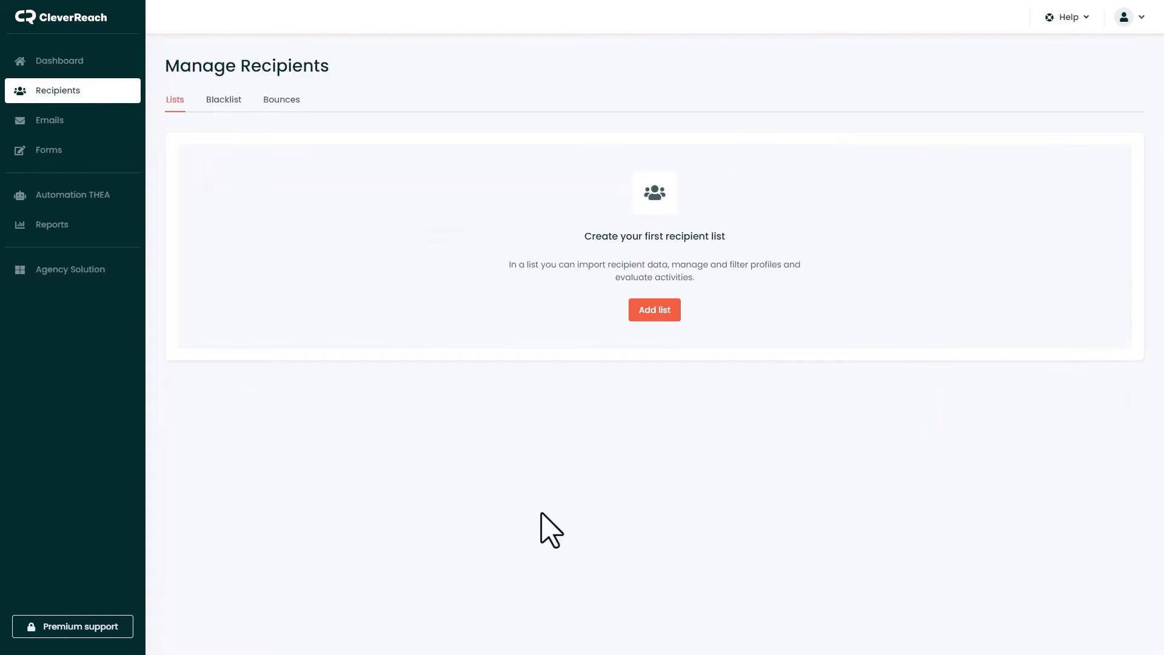
left_click(630, 317)
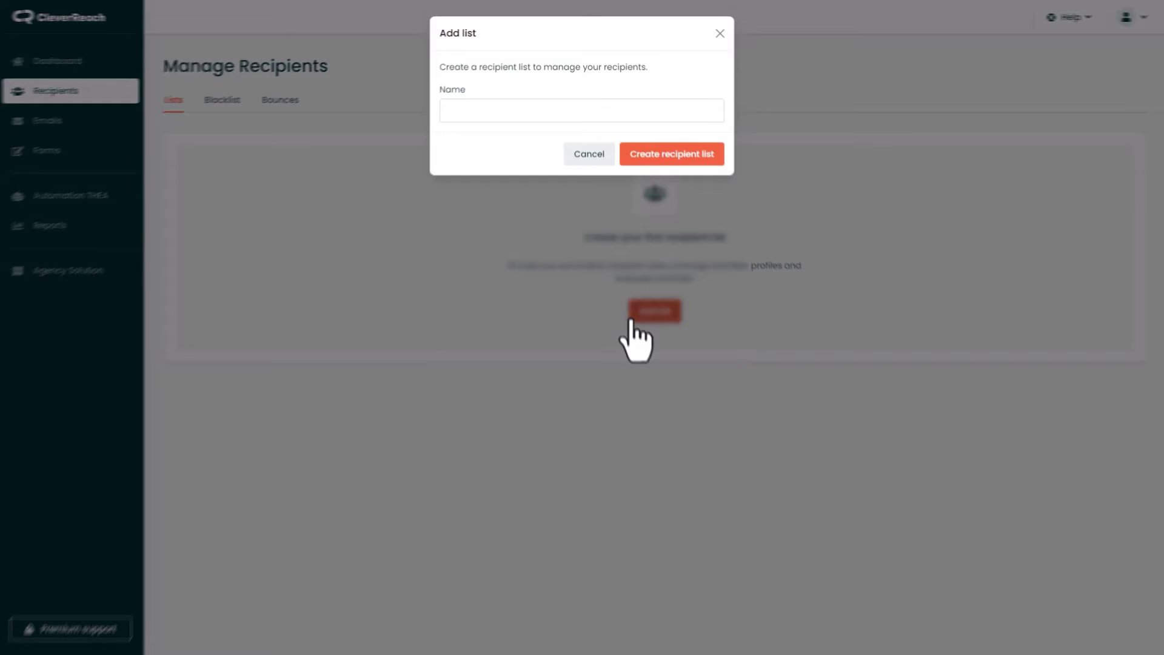
type("My Company")
left_click(679, 227)
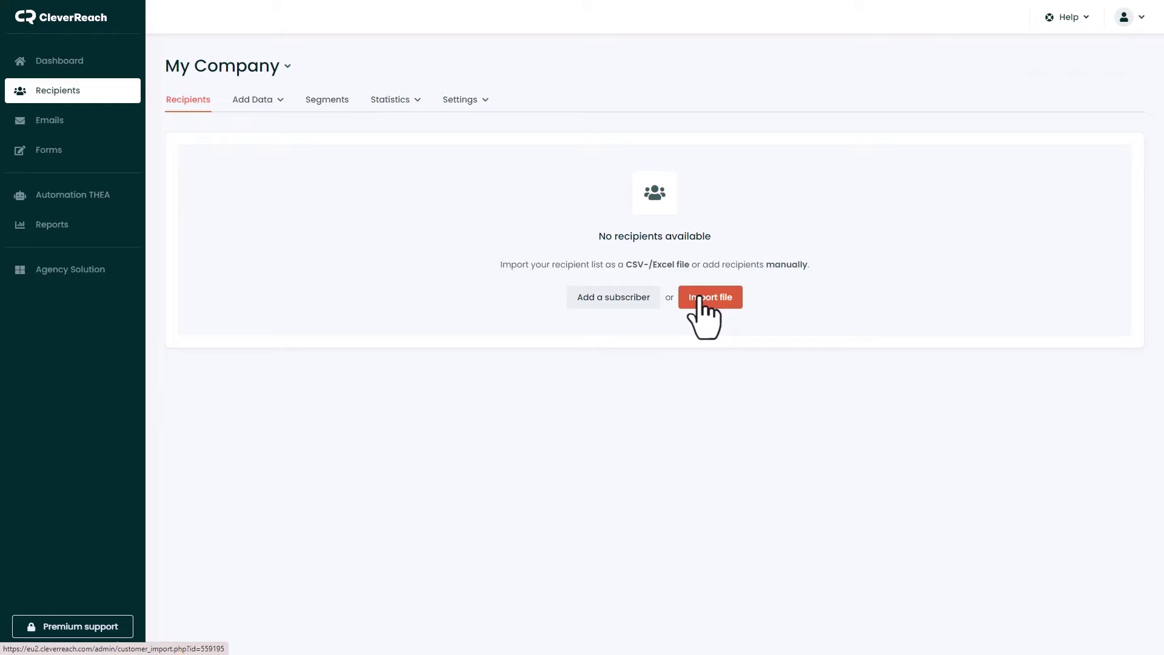
left_click(278, 105)
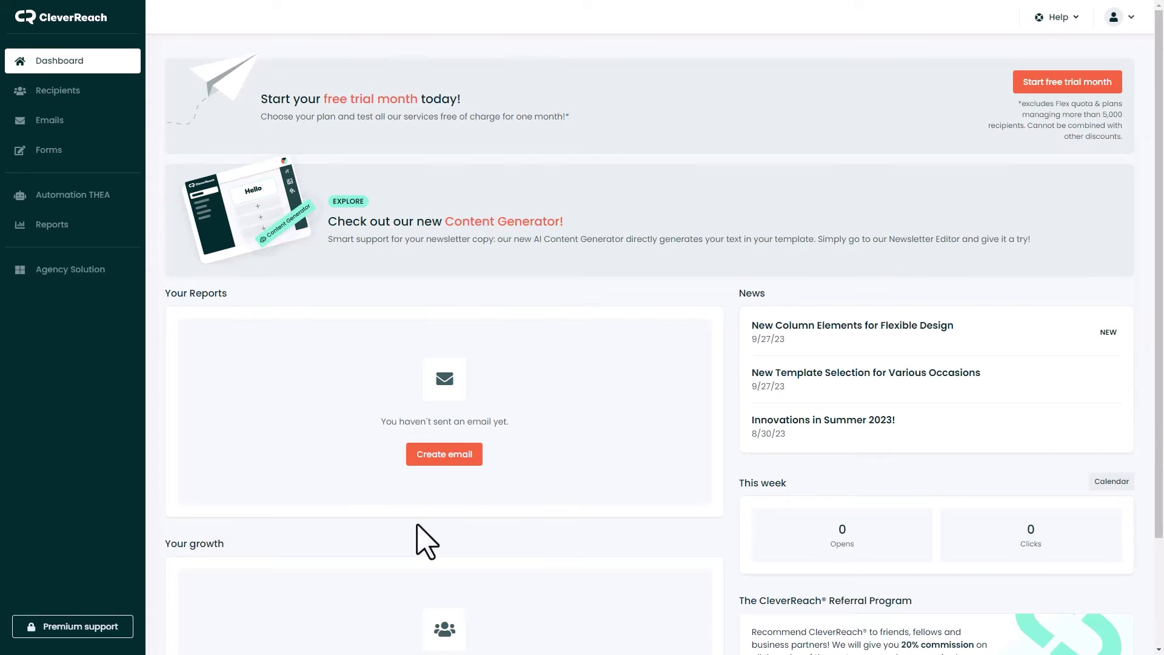
scroll(442, 507, "down", 3)
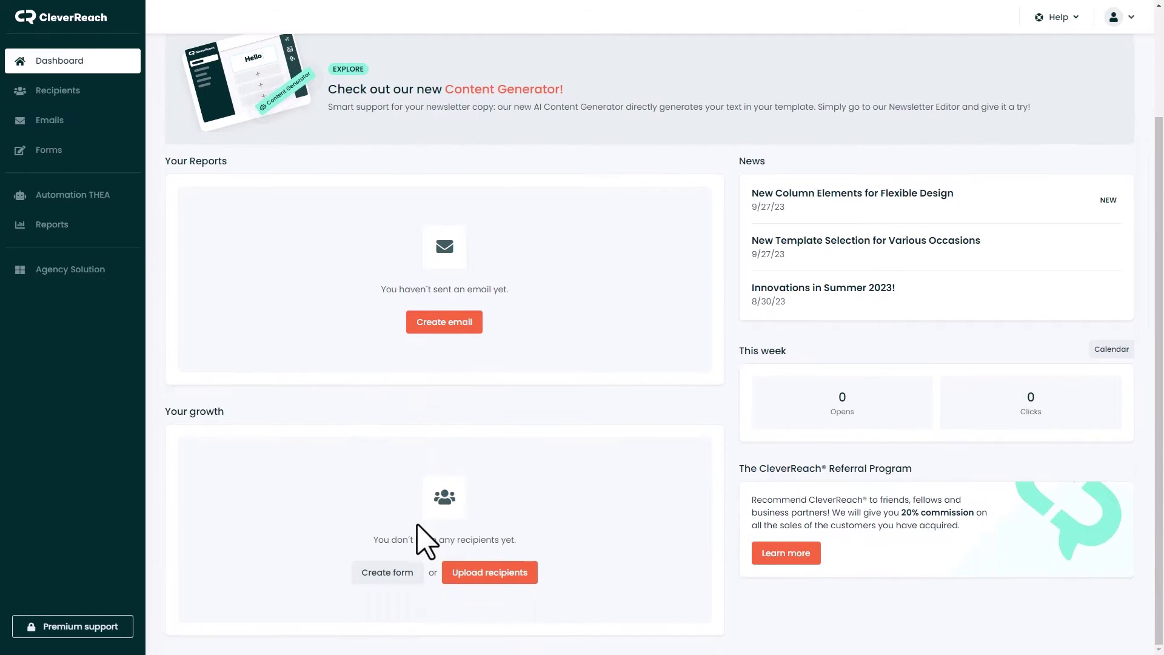
Add a form named 'New customers' for the My Company list and save it.
left_click(388, 572)
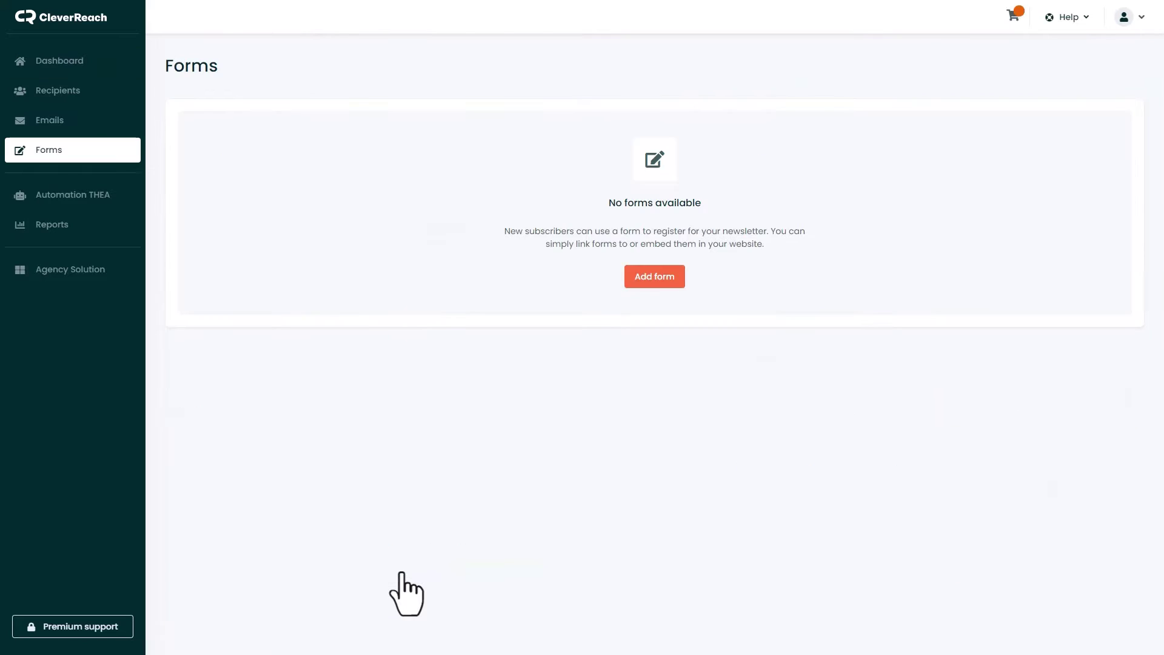
left_click(632, 284)
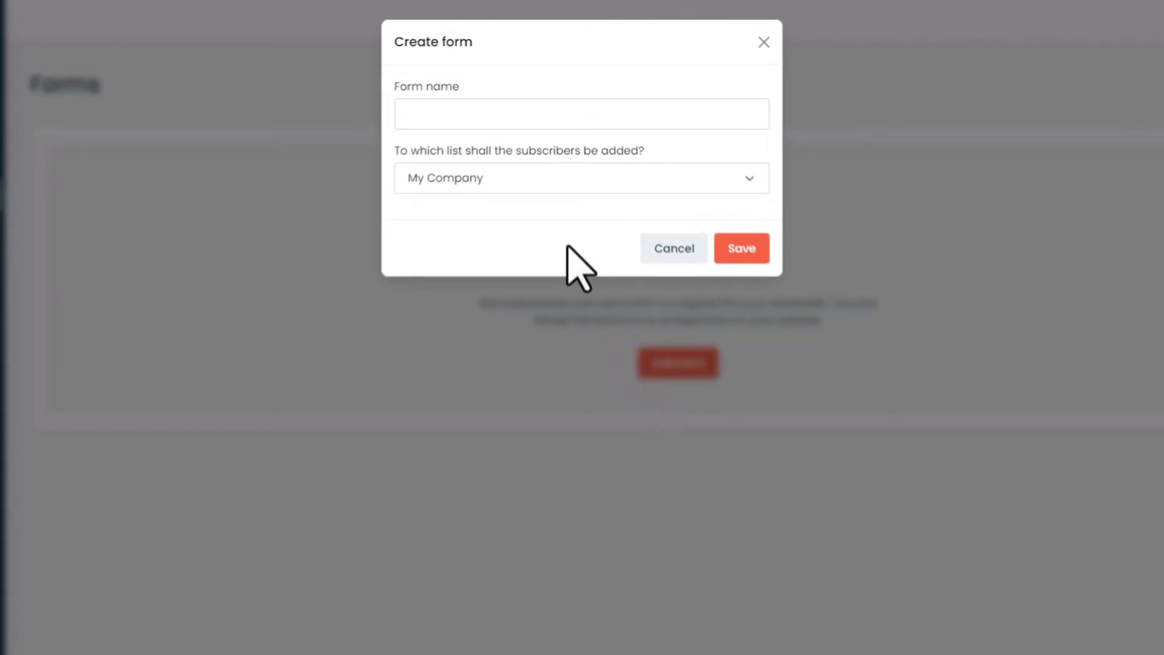
left_click(501, 115)
type("New customers")
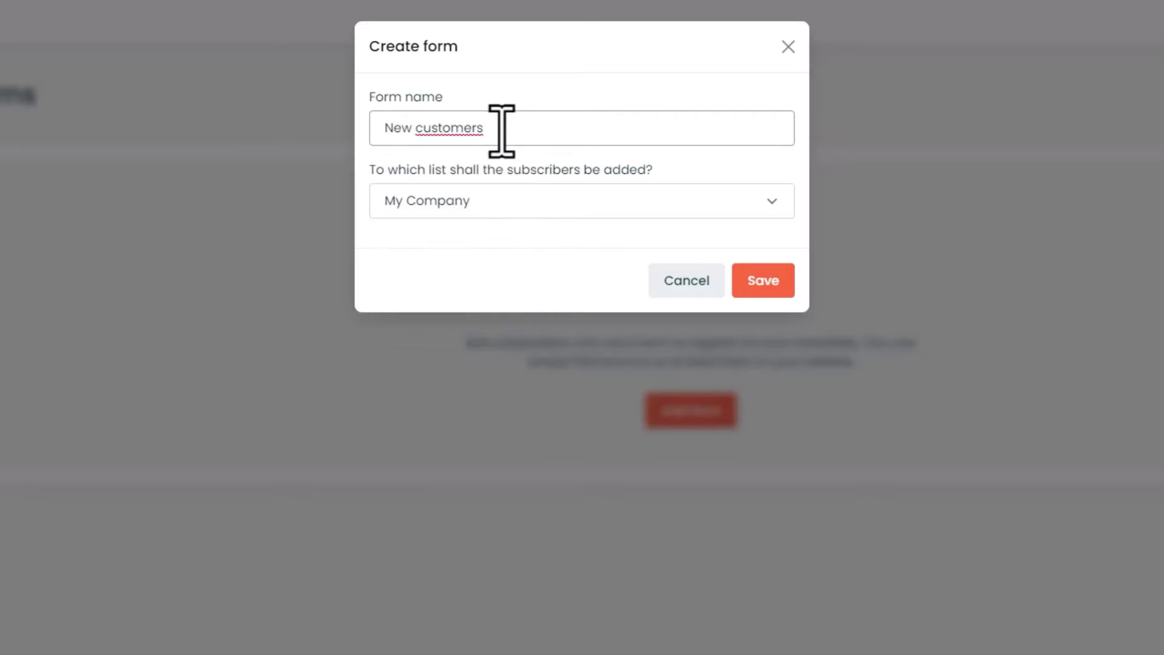
left_click(755, 282)
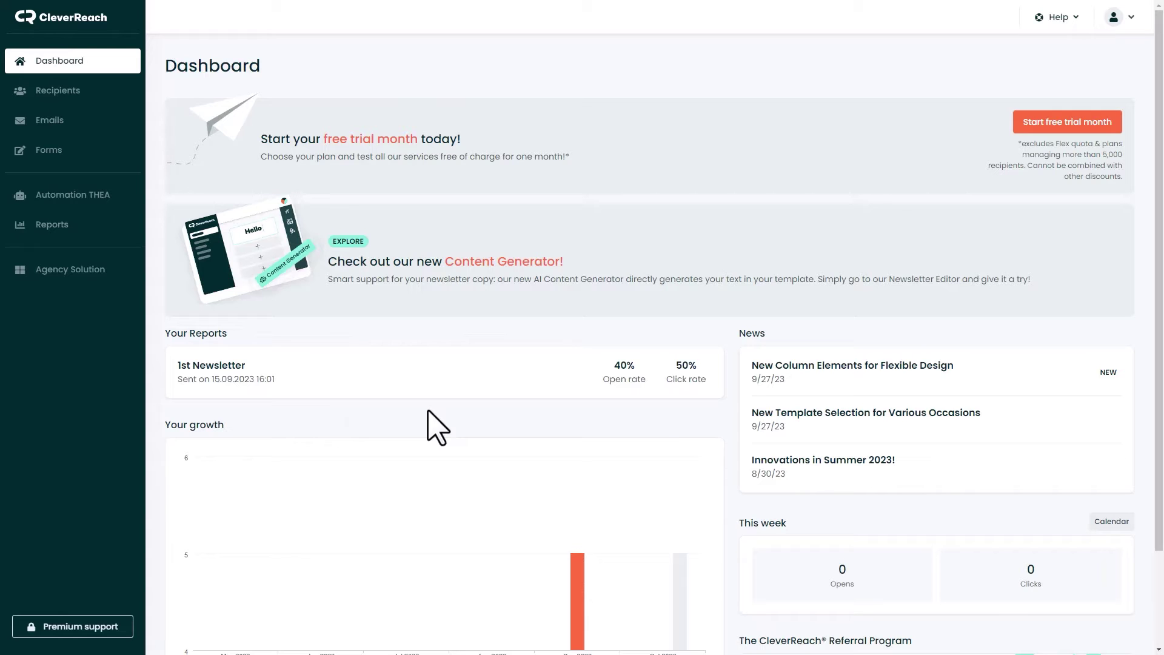
Browse the recipient lists and emails overviews, then return to the Forms page listing New customers.
scroll(437, 428, "down", 2)
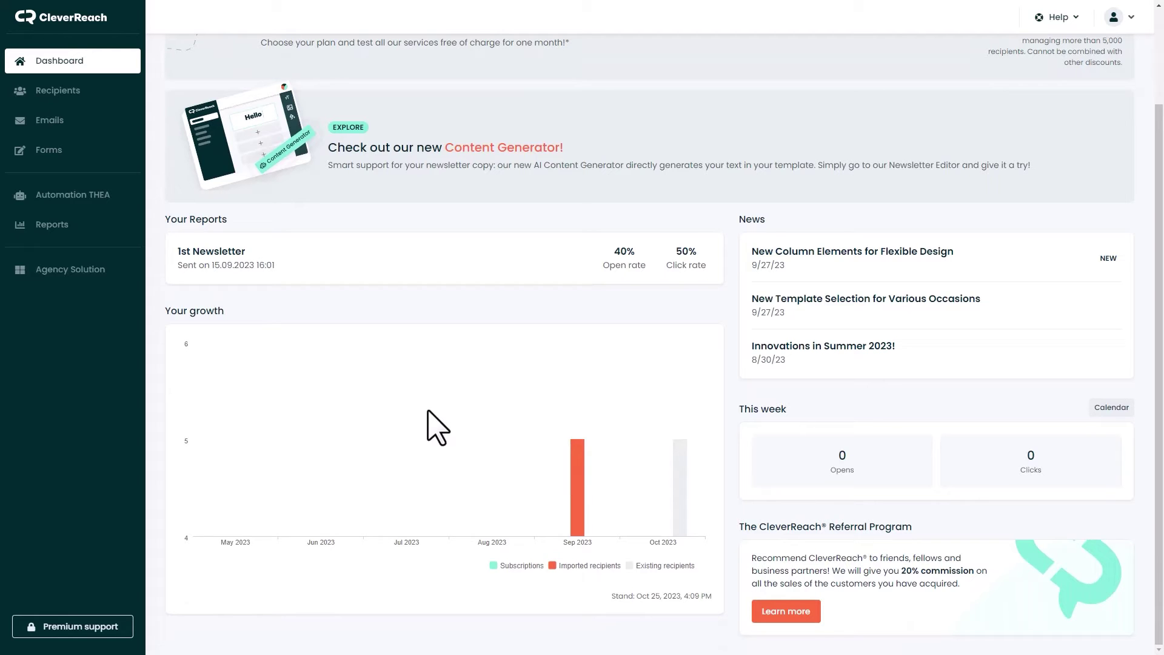
scroll(438, 428, "up", 2)
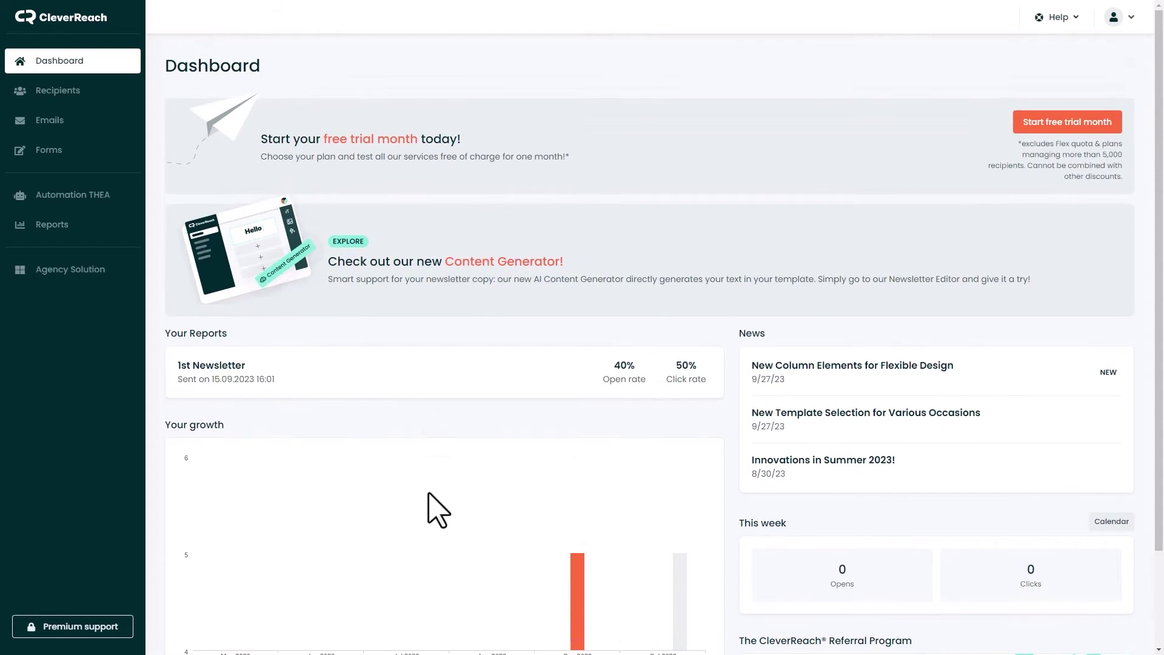
left_click(58, 91)
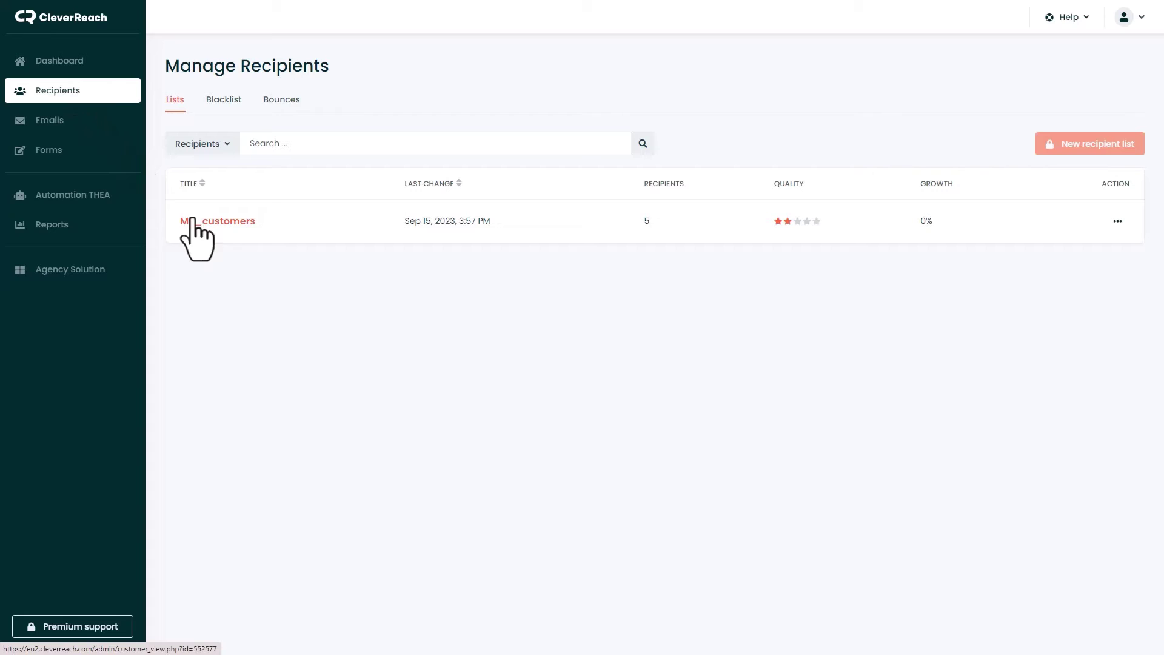
left_click(79, 125)
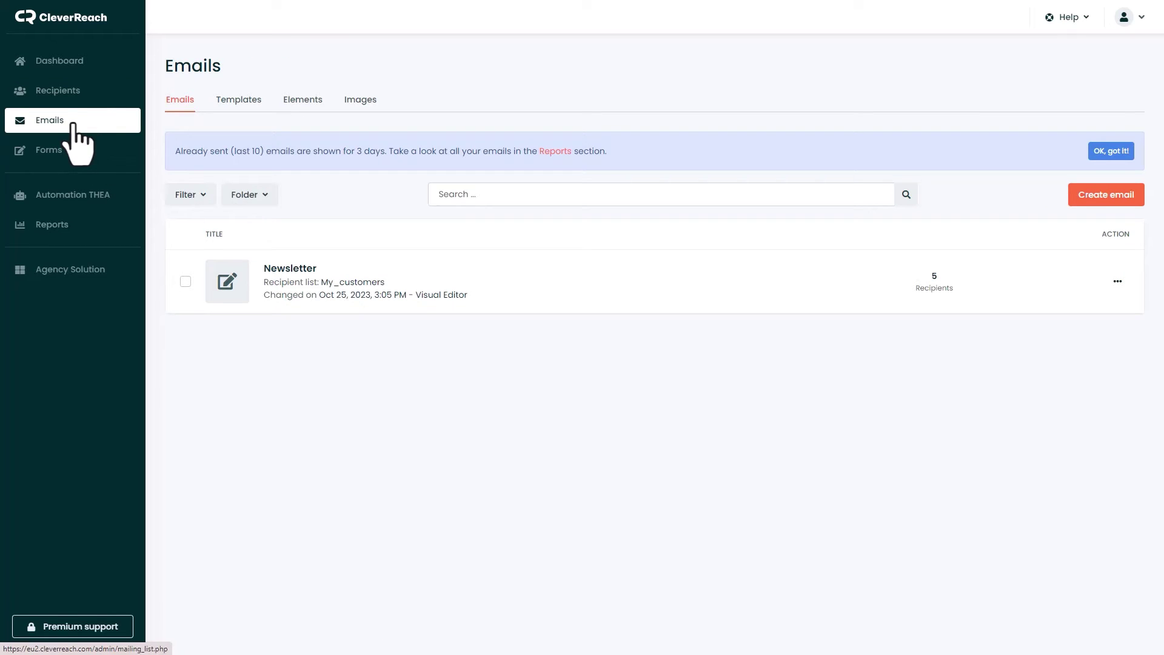
left_click(69, 155)
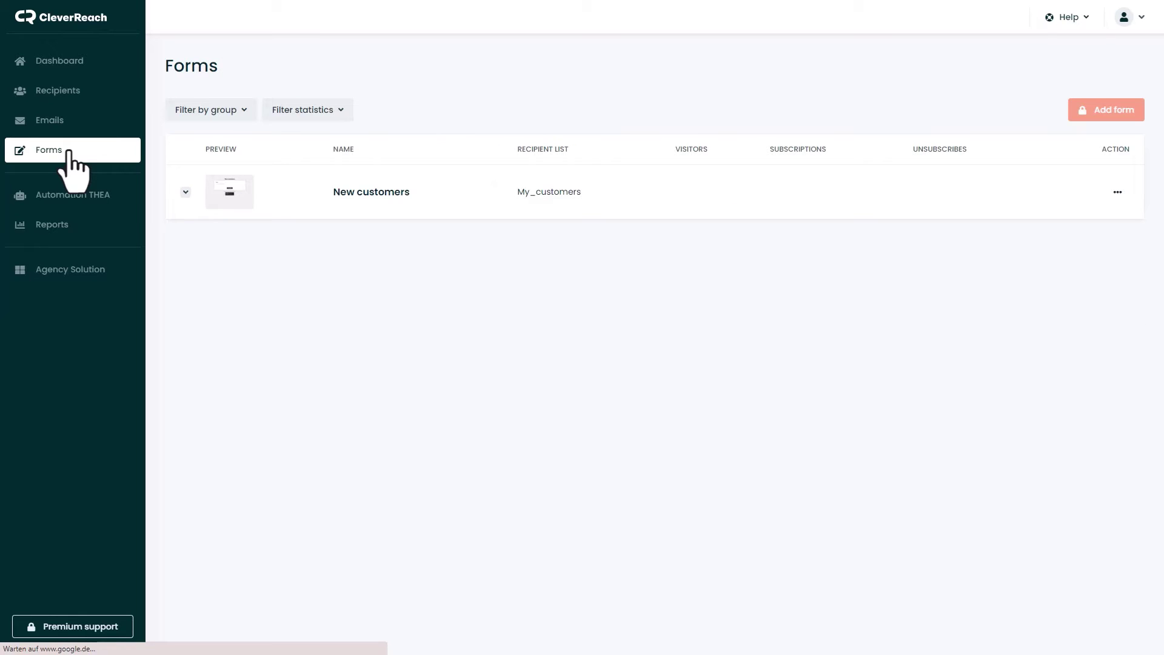
Create an automation workflow from the Say Happy Birthday template.
left_click(76, 199)
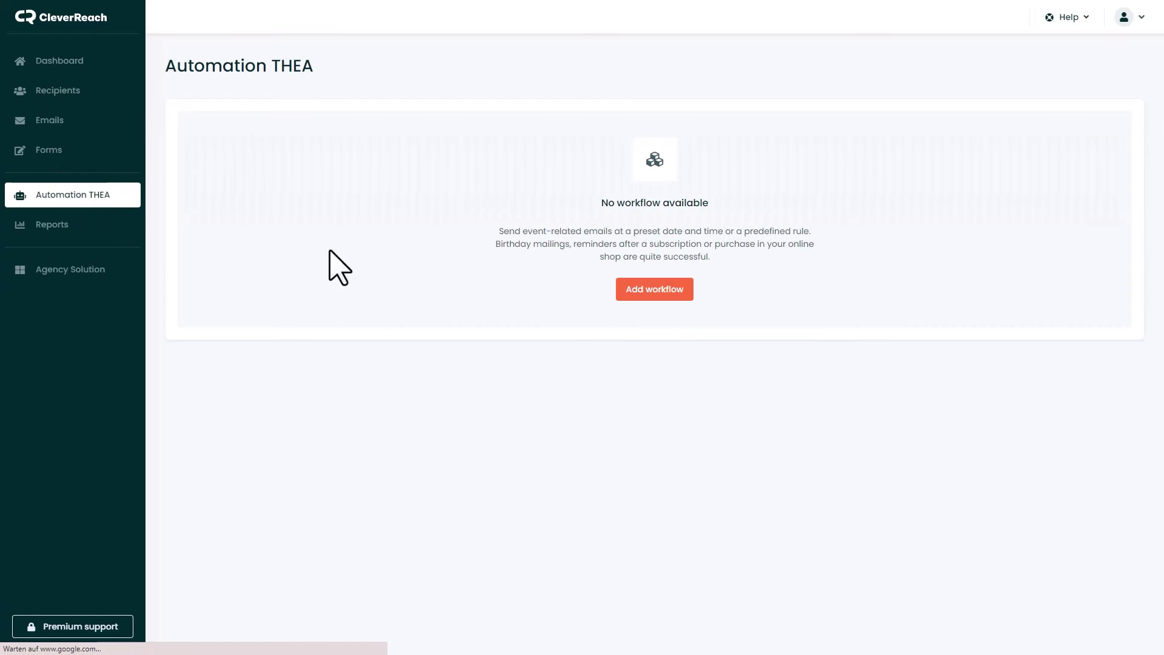
left_click(634, 291)
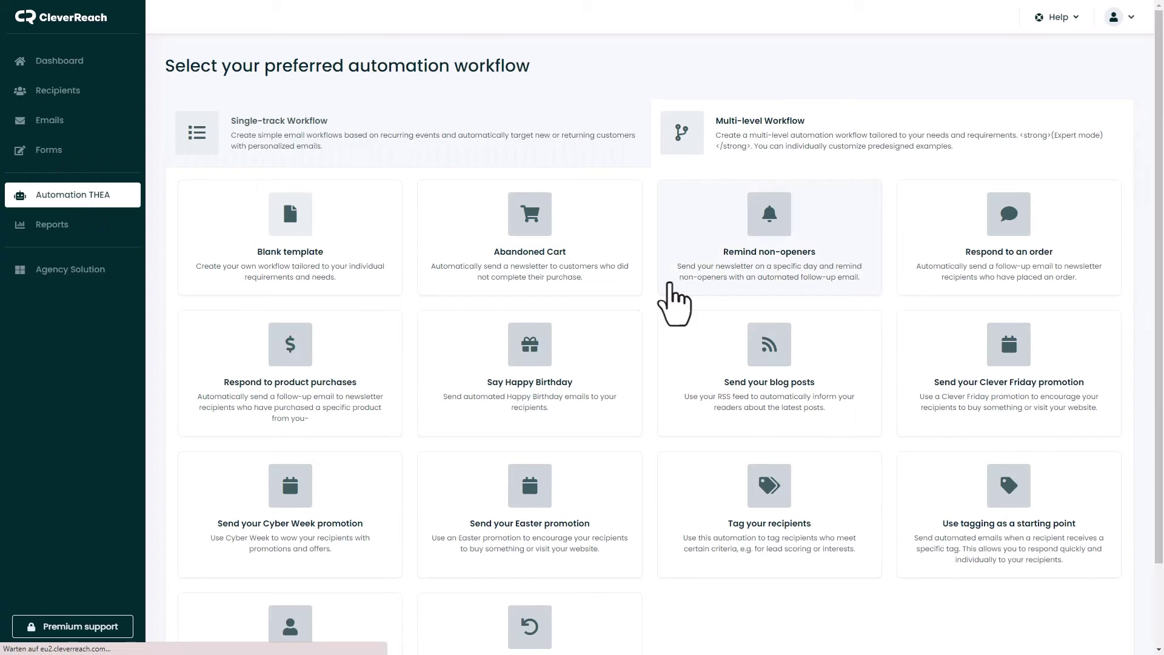
left_click(524, 339)
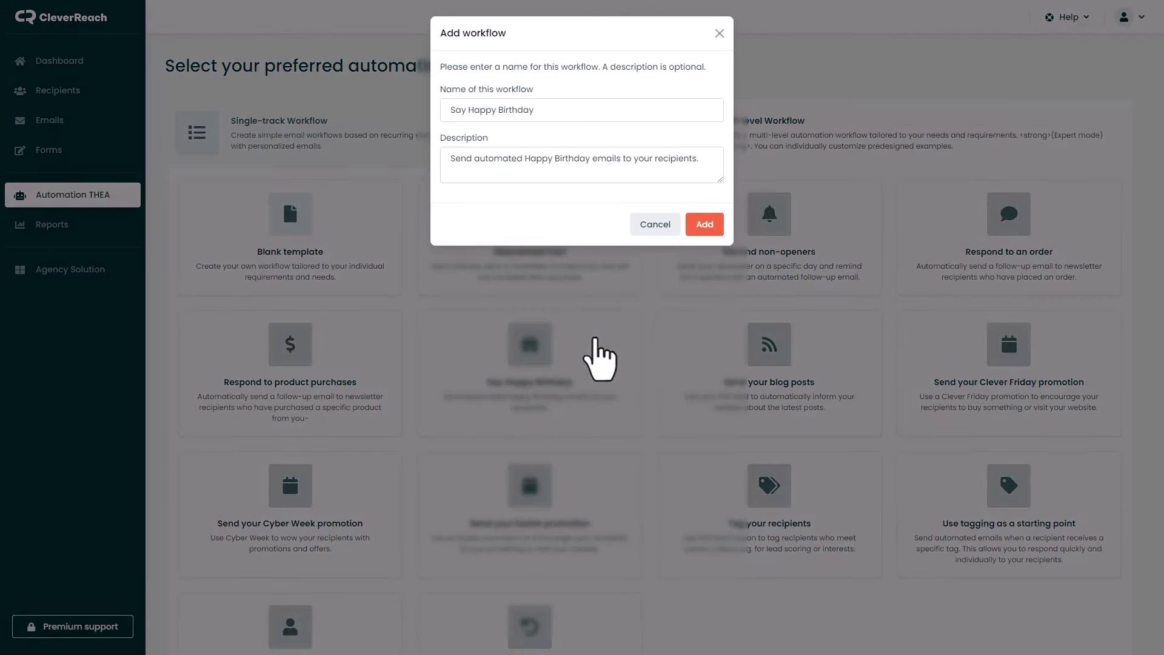
left_click(693, 229)
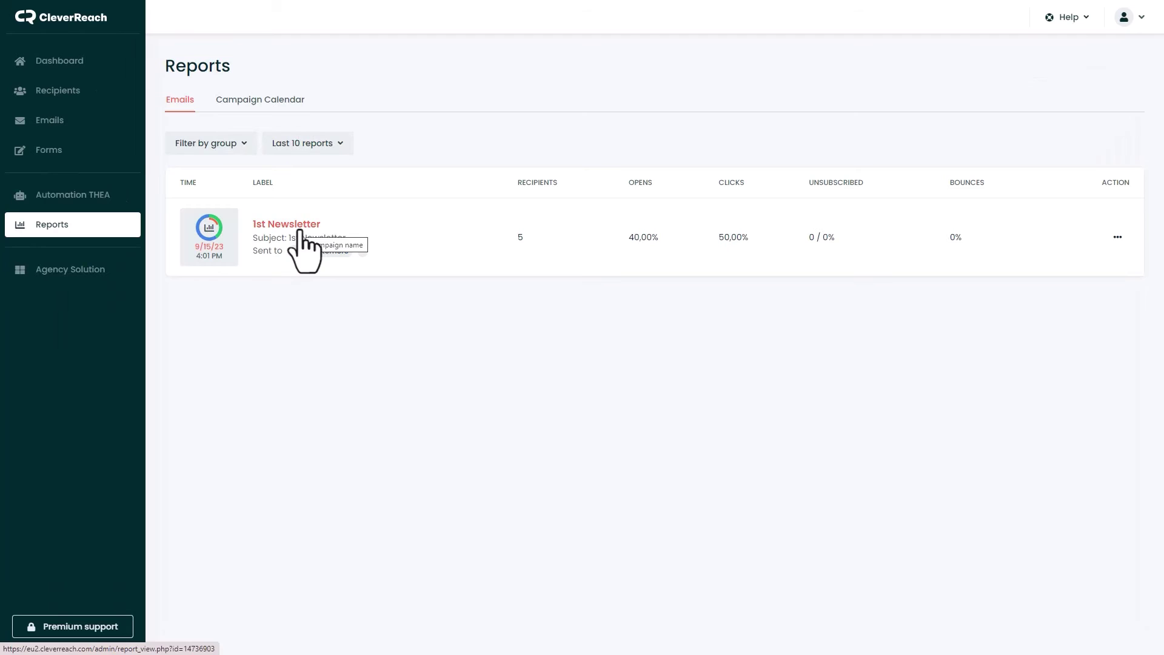
Check the 1st Newsletter report, then view the Agency Solution page.
left_click(300, 229)
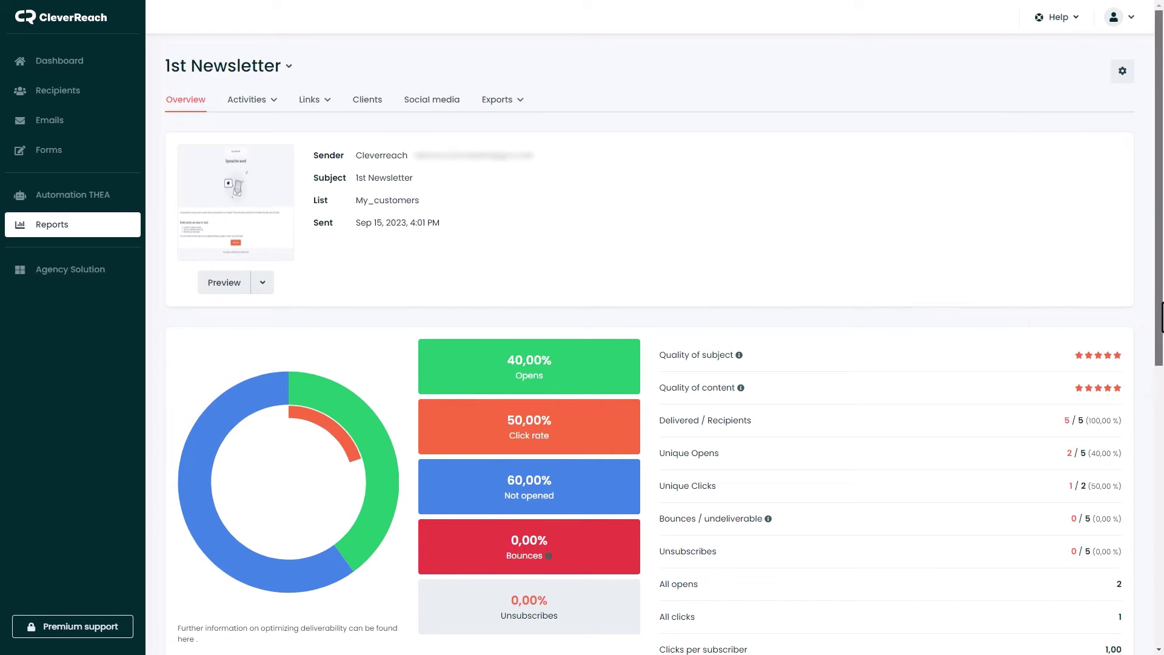
scroll(1159, 327, "down", 1)
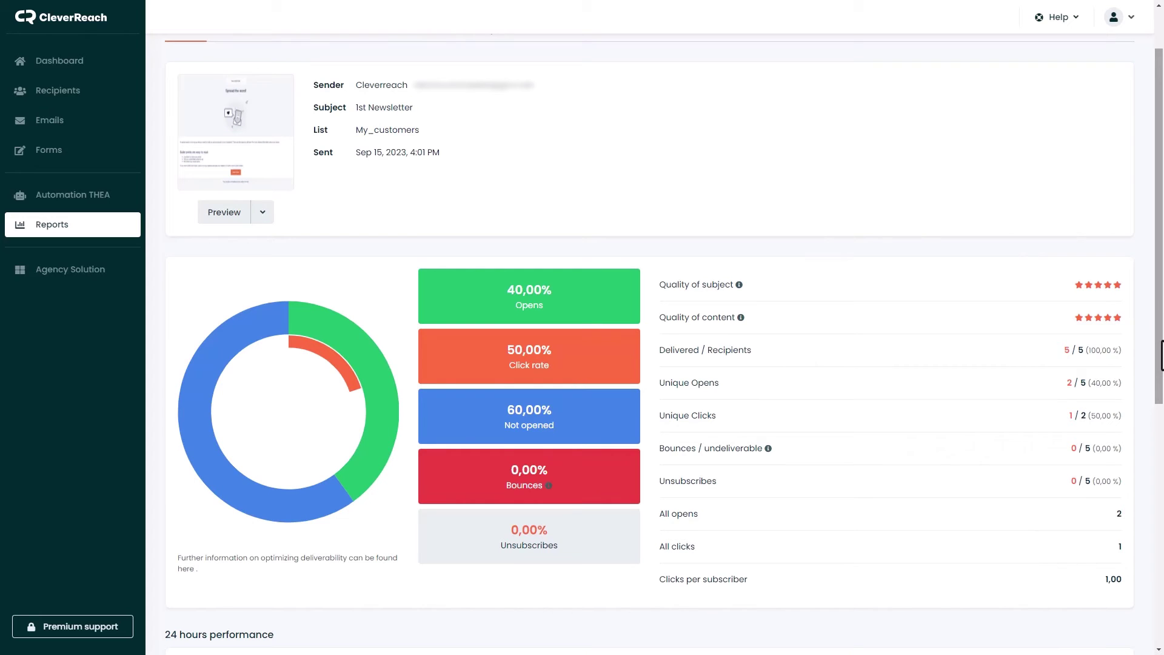
left_click(70, 270)
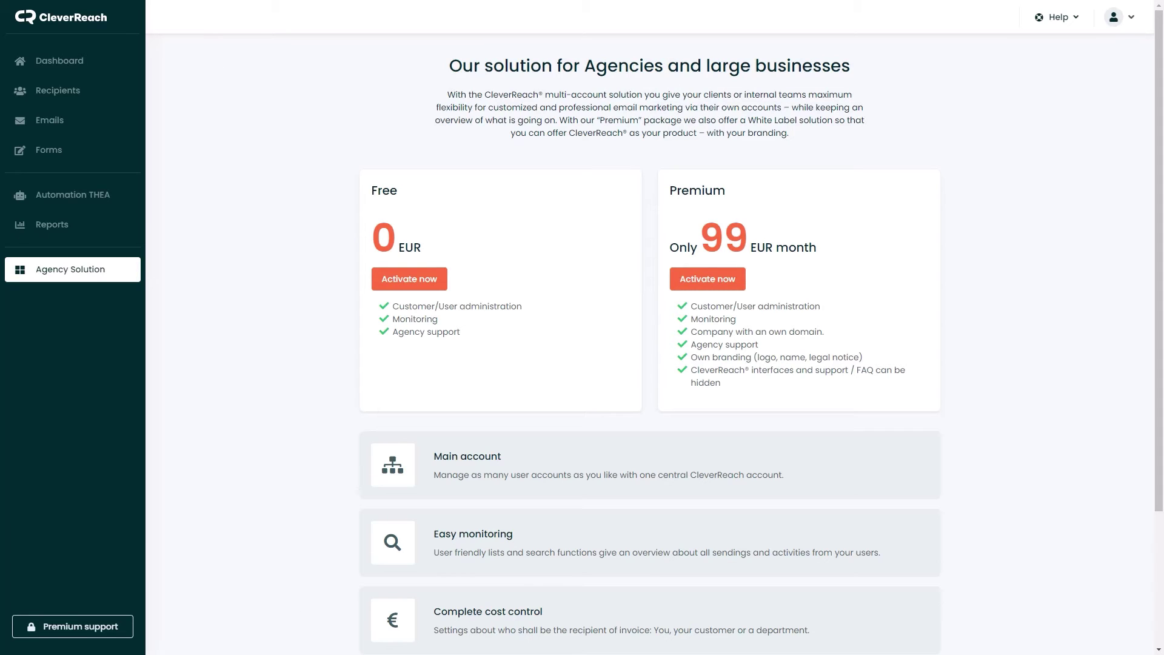
Go via My Account to Billing > Plans & Pricing and expand the Essential managed recipient tiers.
left_click(1129, 19)
left_click(1129, 18)
left_click(1129, 19)
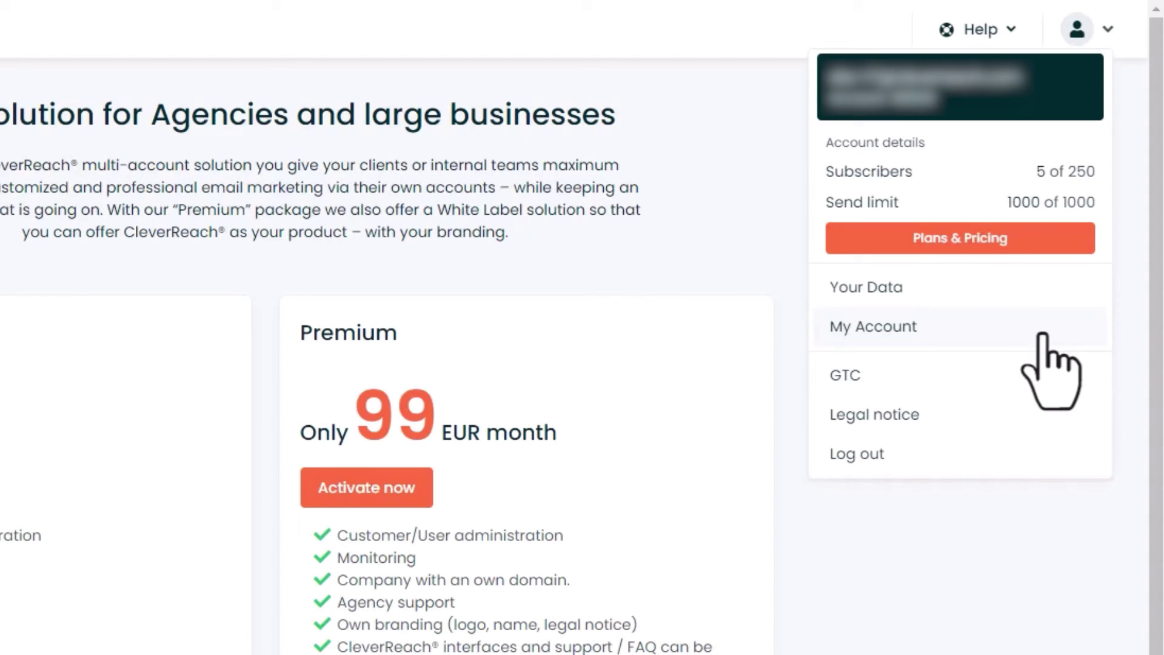
left_click(1042, 335)
left_click(298, 101)
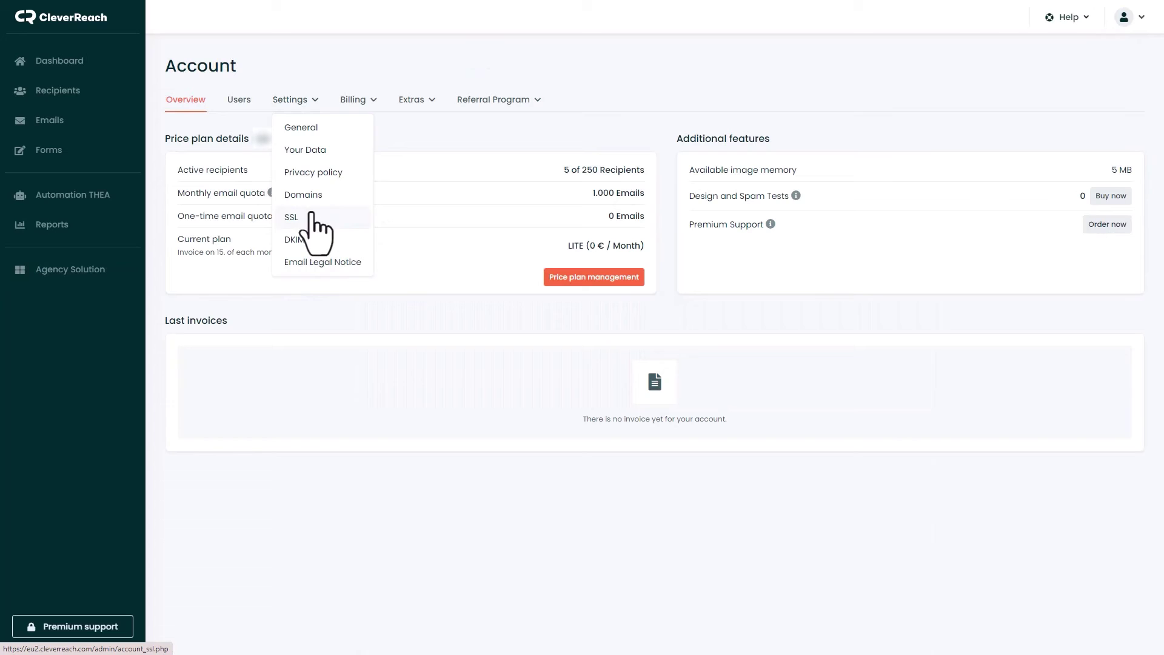
left_click(368, 106)
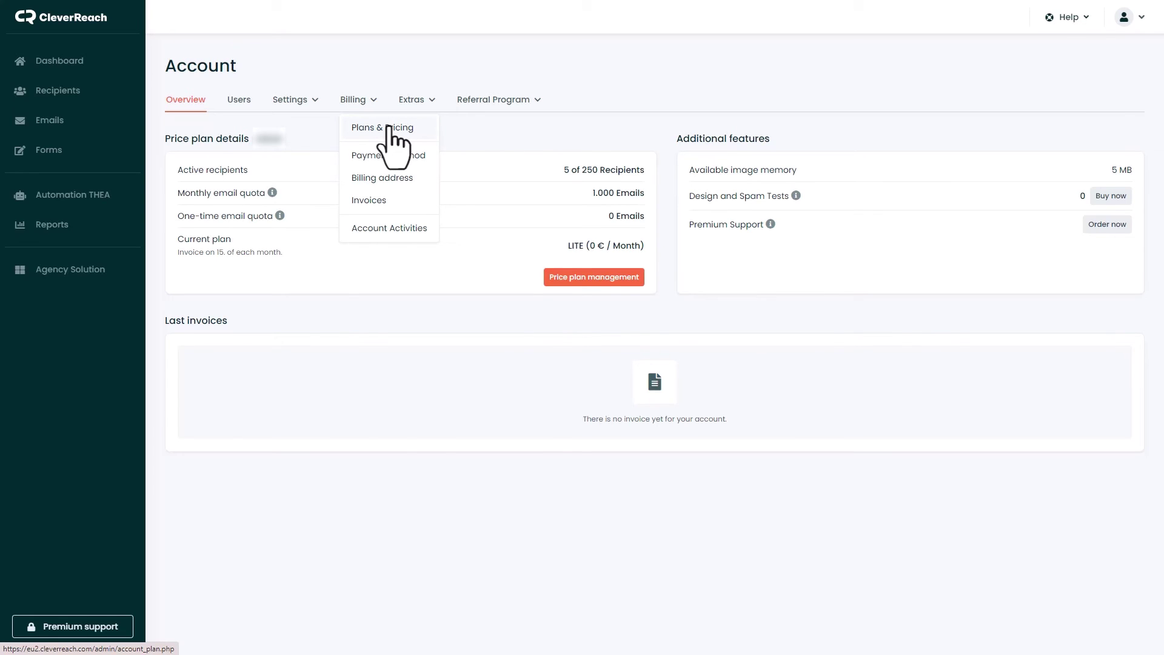
left_click(388, 126)
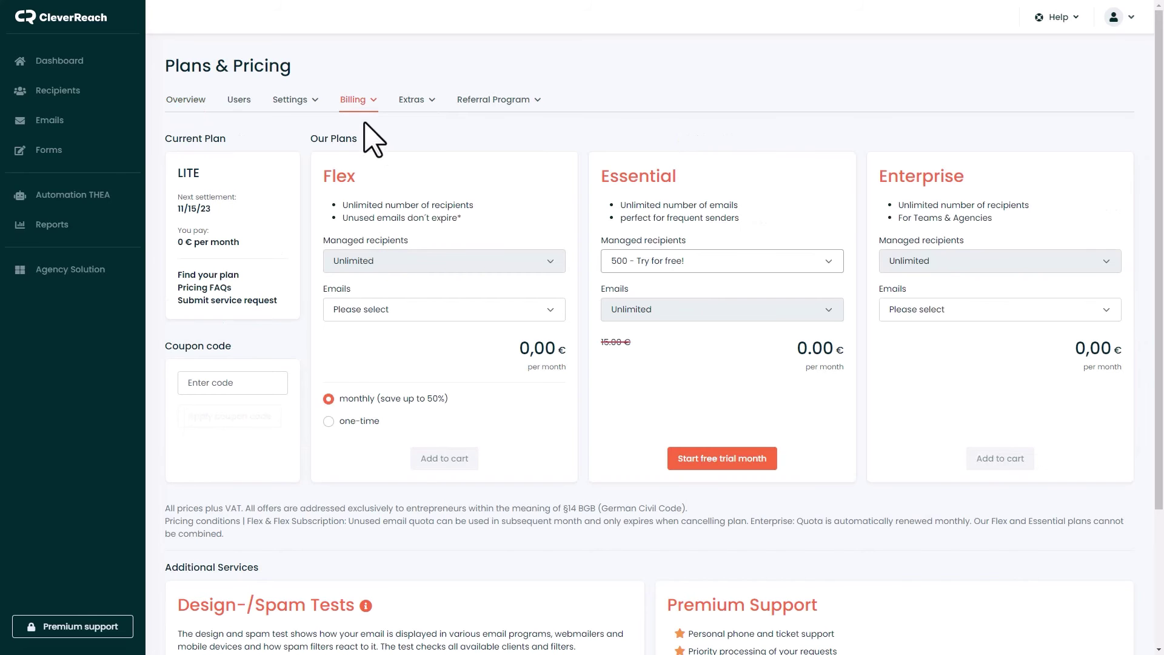
left_click(710, 267)
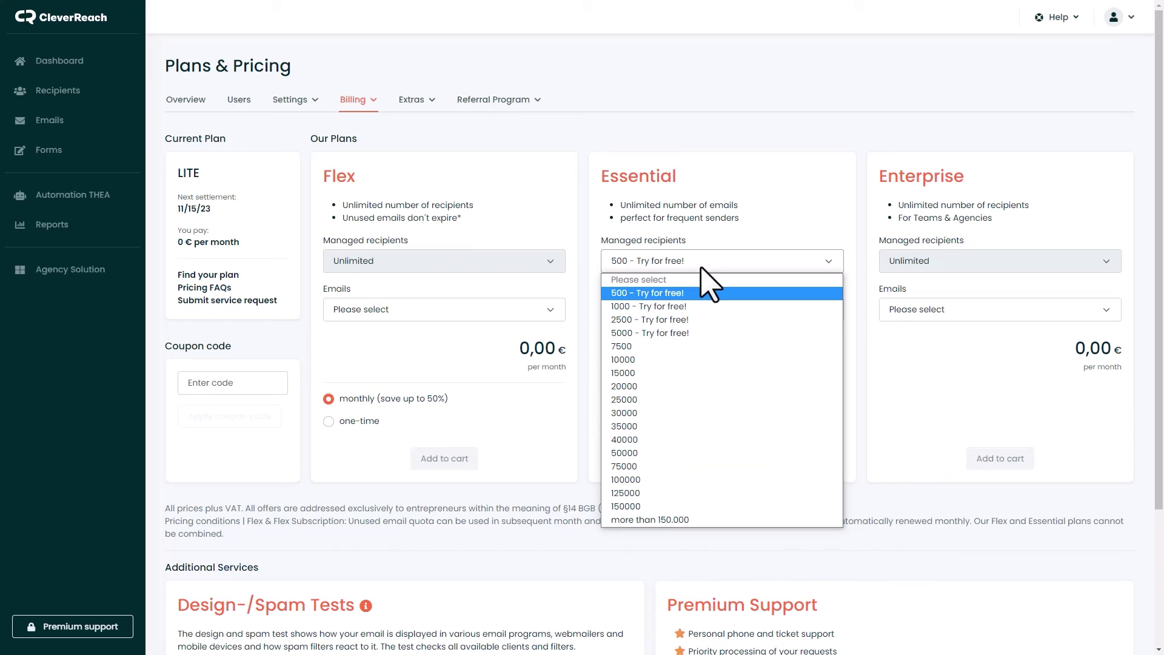
From Settings > Privacy policy, create the GC order processing contract and sign it with an X.
left_click(307, 102)
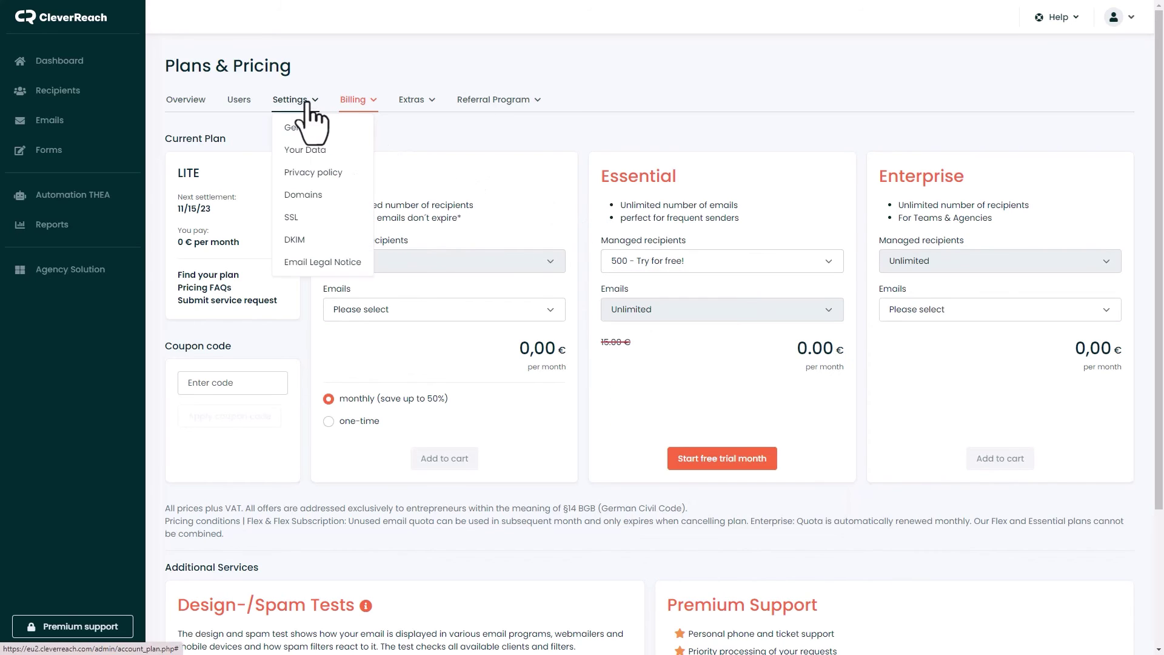
left_click(313, 174)
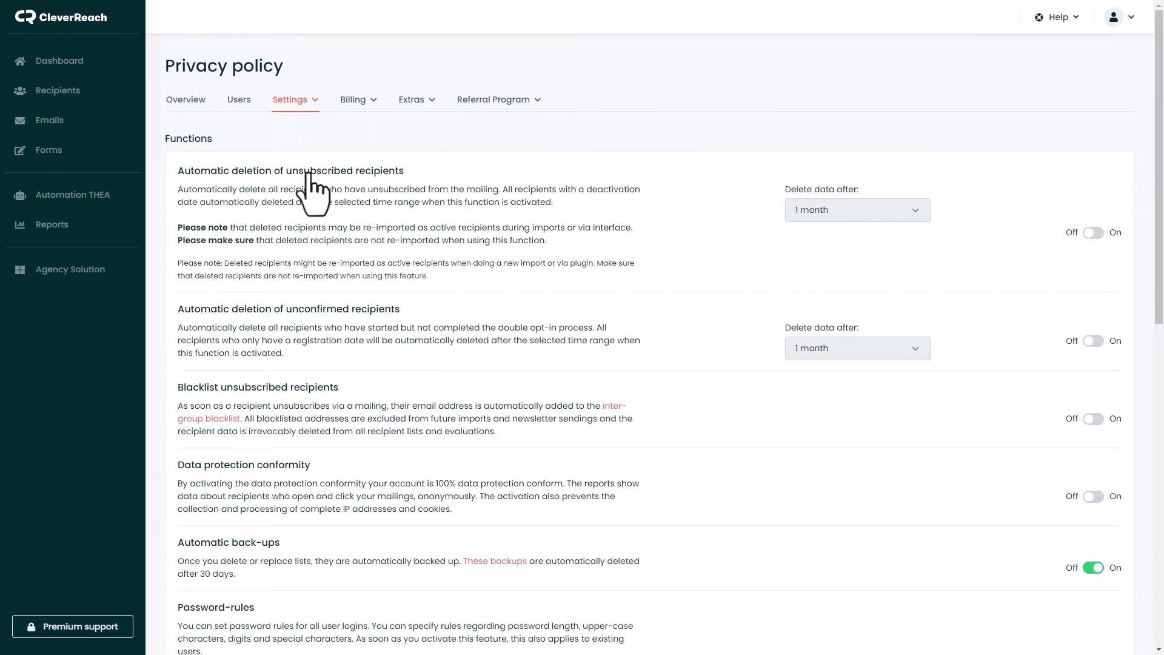
scroll(308, 173, "down", 6)
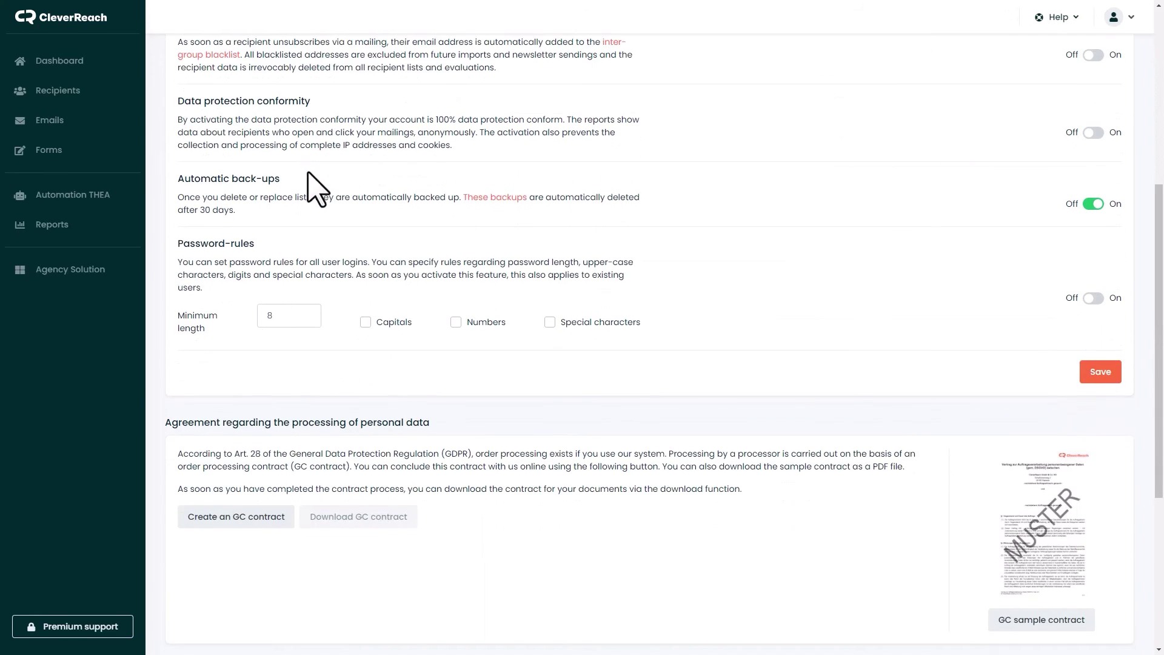
left_click(281, 524)
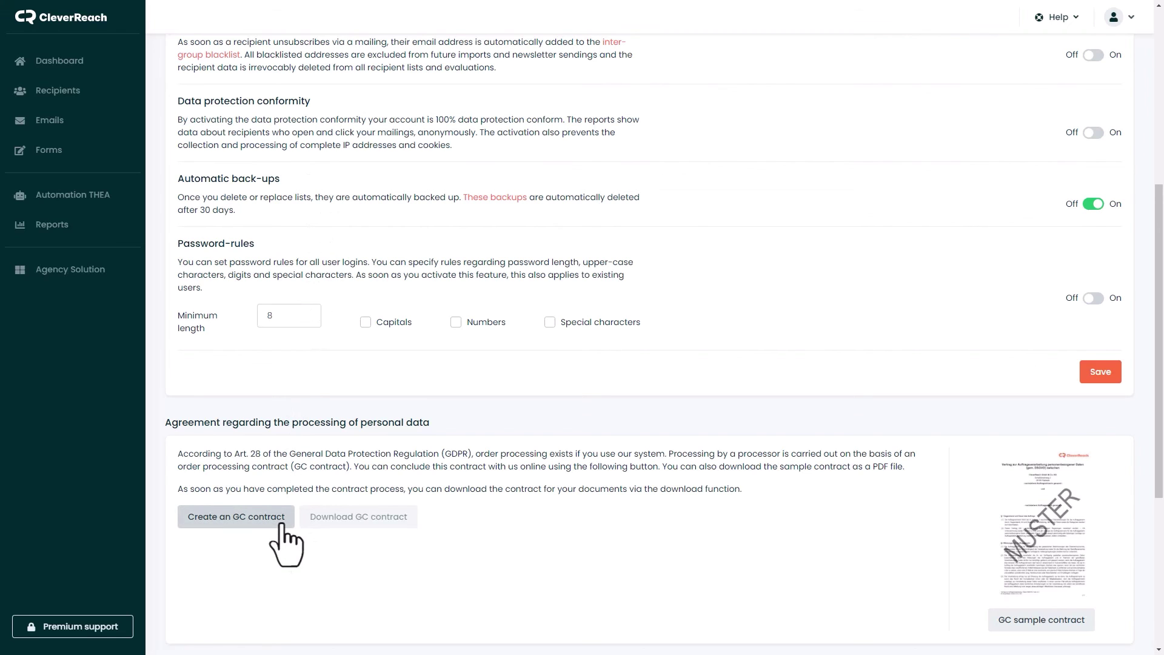
scroll(333, 229, "down", 1)
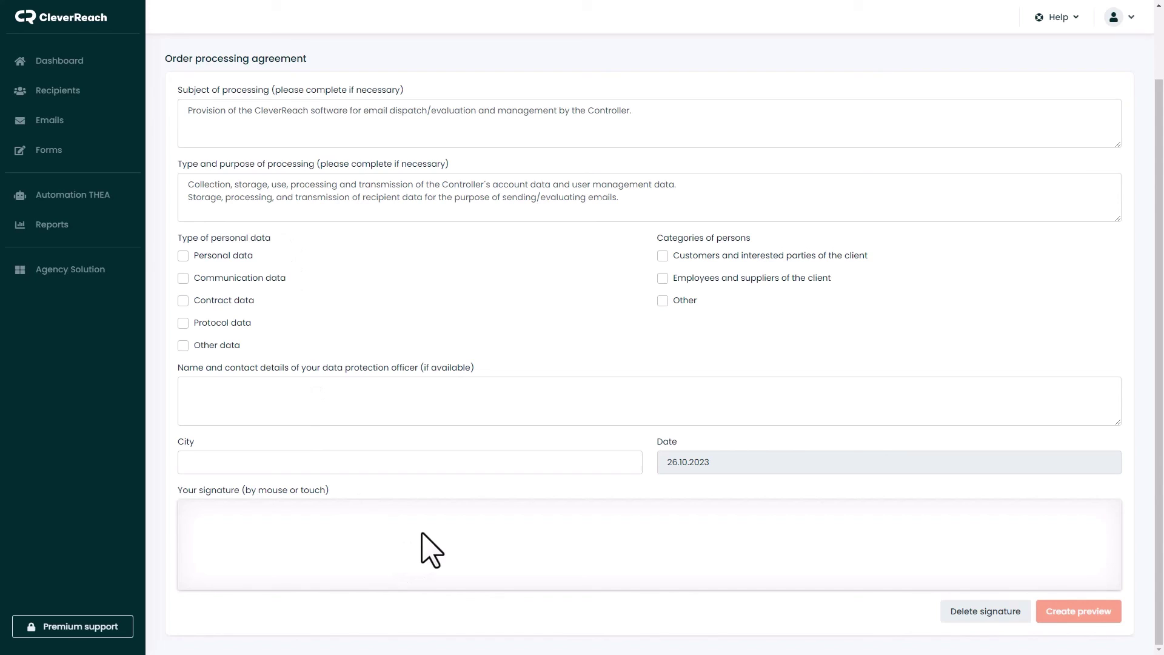
mouse_move(430, 521)
left_mouse_down()
mouse_move(406, 553)
mouse_move(416, 538)
mouse_move(429, 550)
left_mouse_up()
Search the help FAQ for 'SSL', then view the Premium Support offer.
left_click(1054, 19)
left_click(1019, 46)
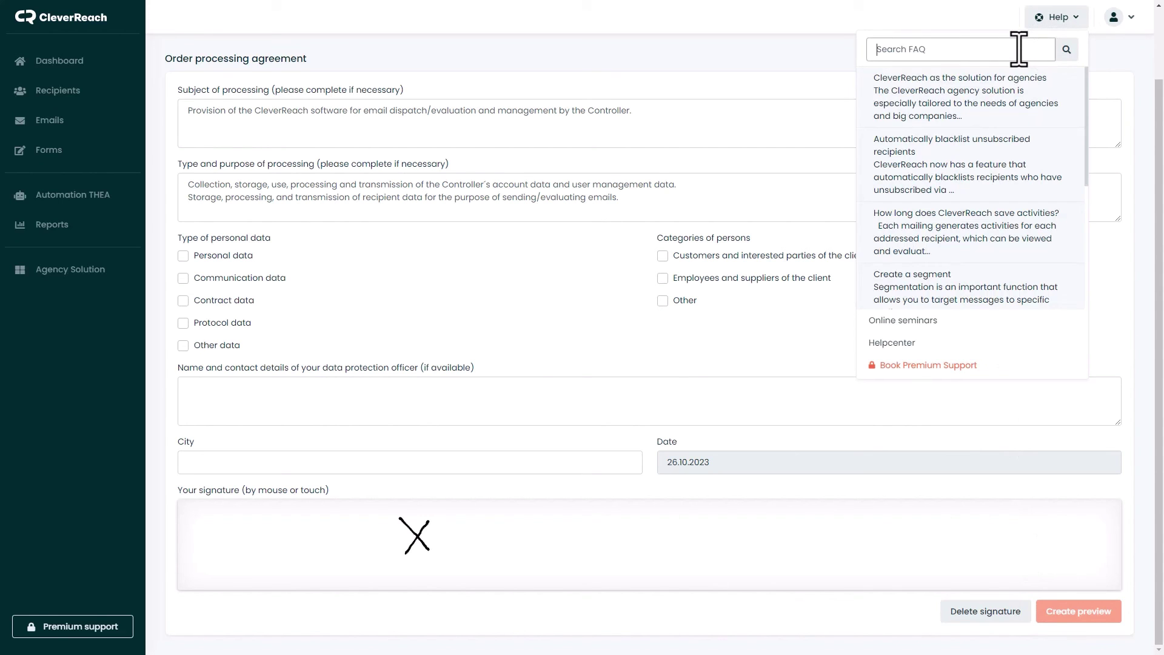
type("SSL")
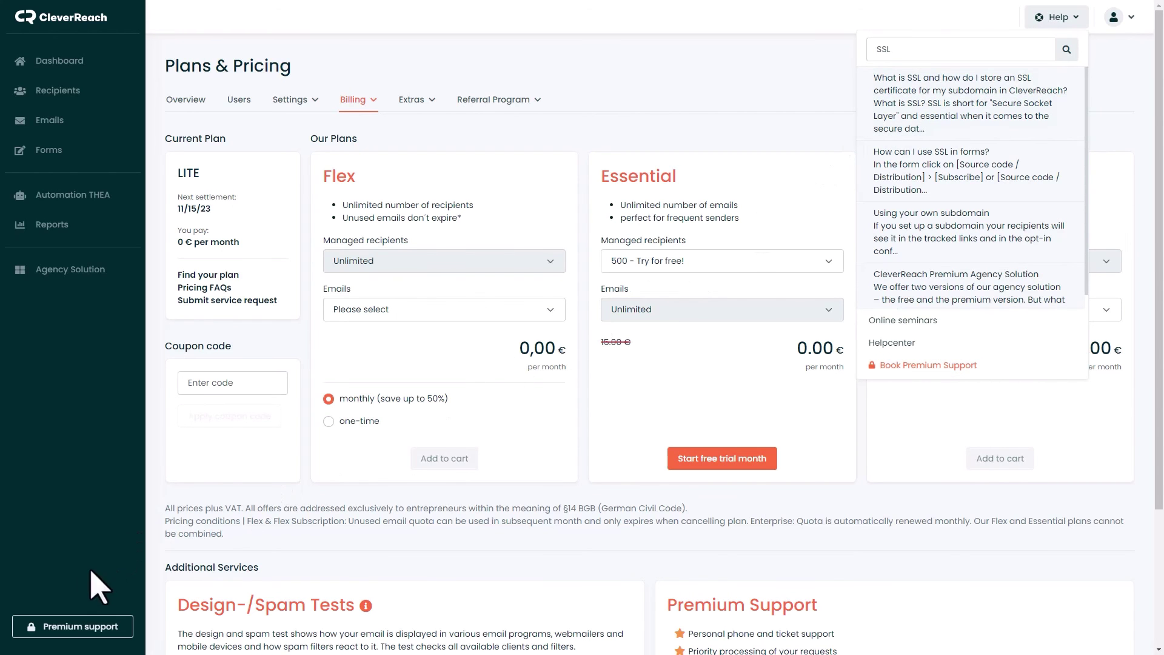
left_click(42, 623)
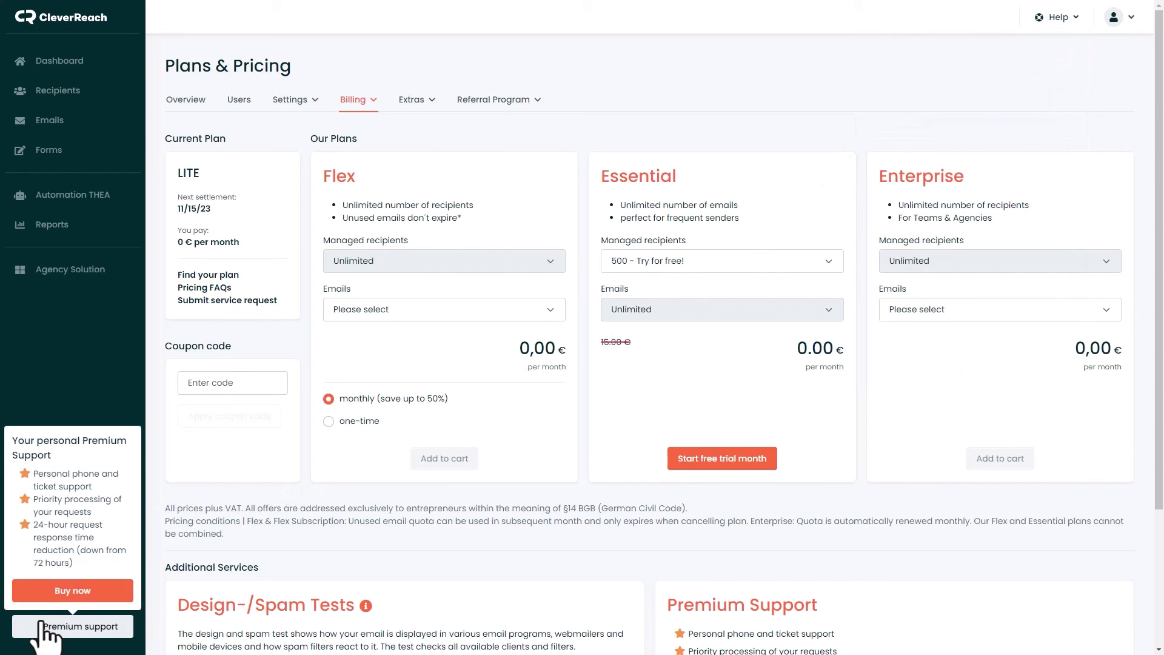